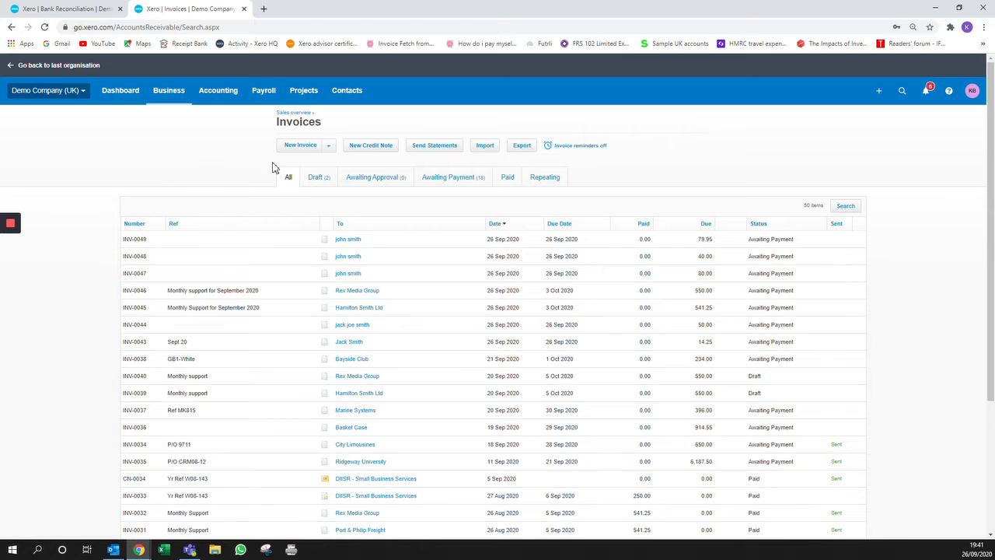
Step: Create a new sales invoice and choose john smith as the recipient contact
{"action": "left_click", "coordinate": [300, 147]}
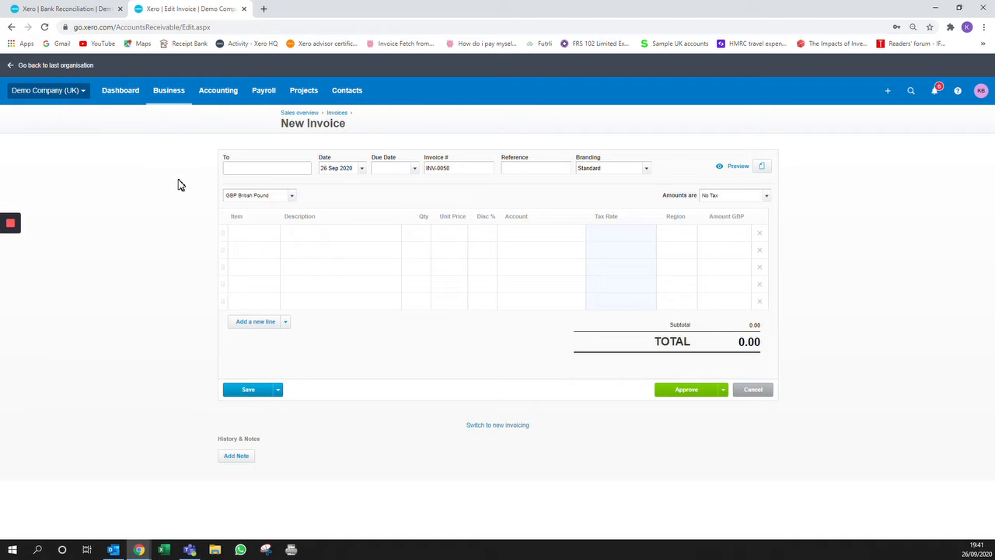
{"action": "type", "text": "john"}
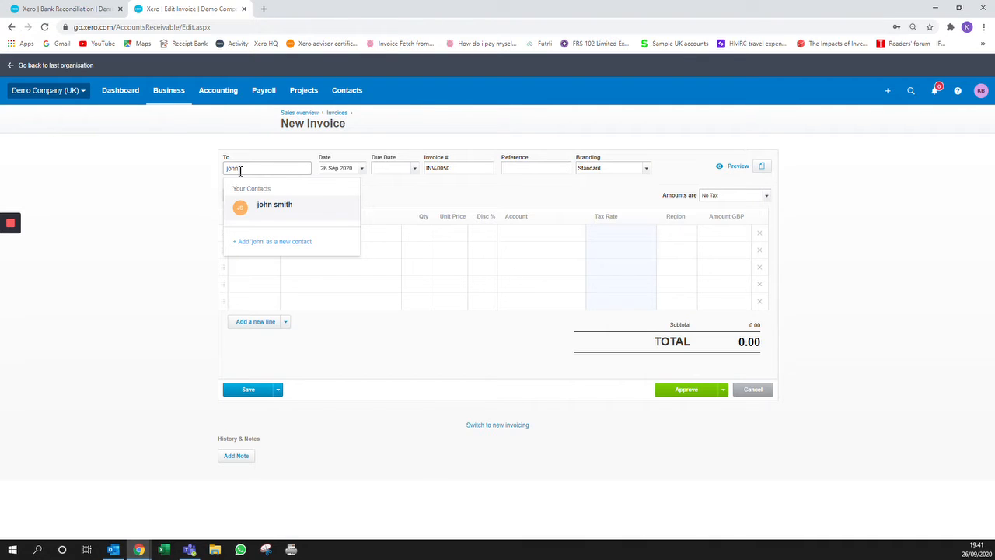
{"action": "left_click", "coordinate": [276, 207]}
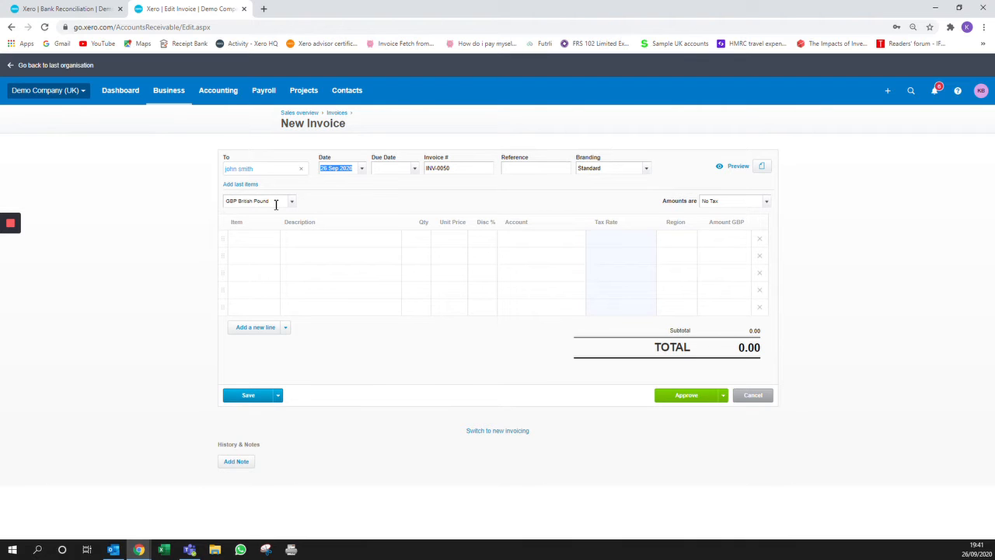
Step: Set the due date to 26 Sep 2020 and amounts to No Tax
{"action": "key", "text": "Tab"}
{"action": "key", "text": "Tab"}
{"action": "key", "text": "Tab"}
{"action": "key", "text": "Tab"}
{"action": "key", "text": "Tab"}
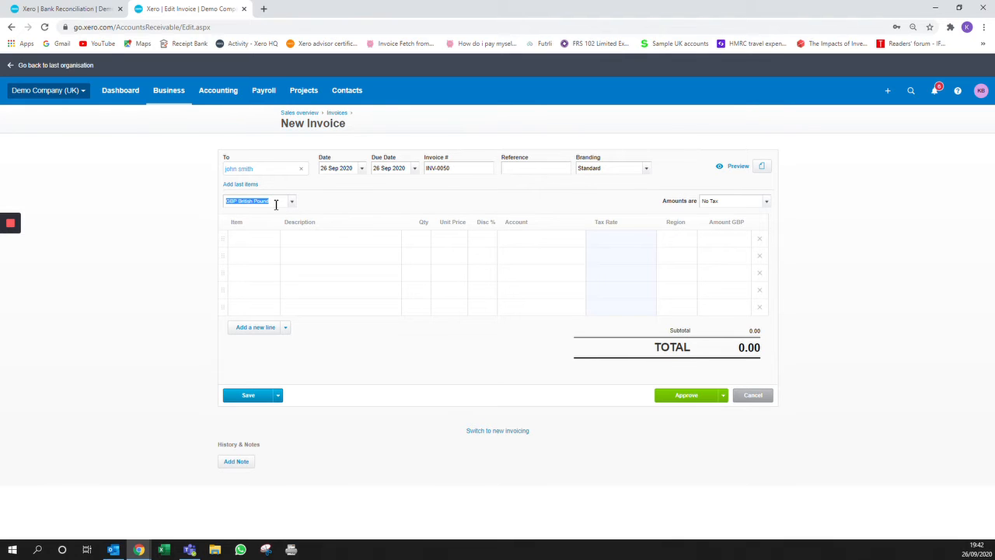
{"action": "key", "text": "Tab"}
{"action": "left_click", "coordinate": [768, 201]}
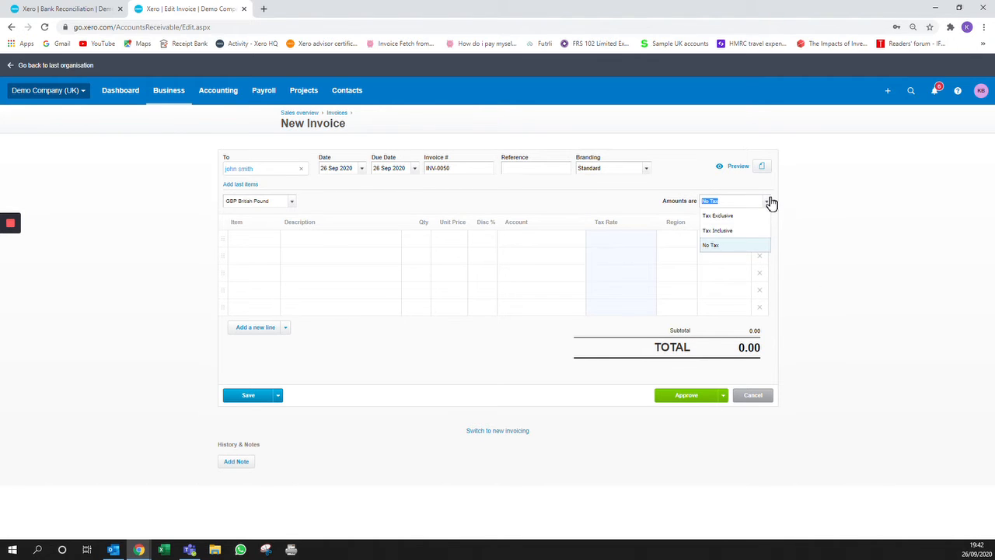
{"action": "left_click", "coordinate": [721, 247]}
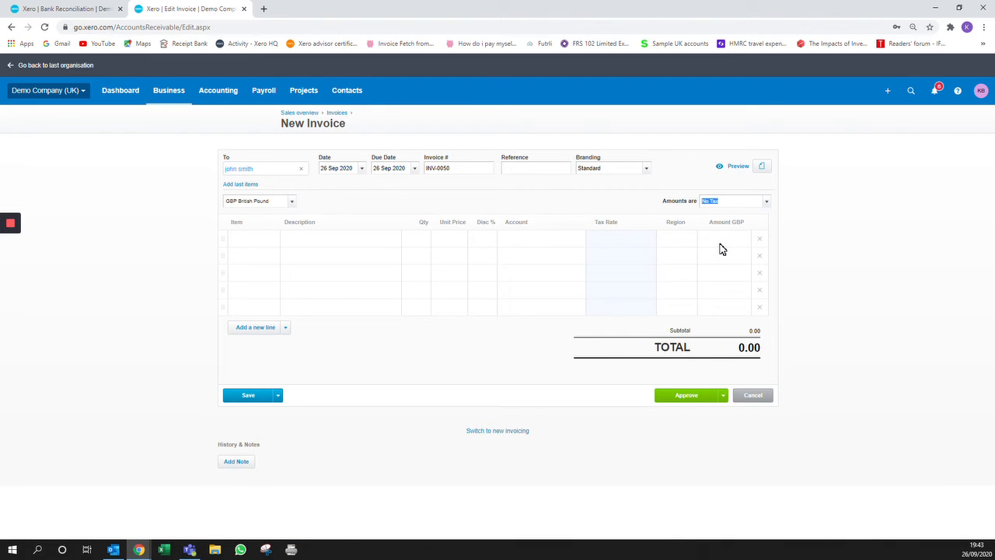
{"action": "key", "text": "Tab"}
Step: Put BOOK: Fish out of Water on line one with quantity 2, totalling 39.90
{"action": "left_click", "coordinate": [273, 242]}
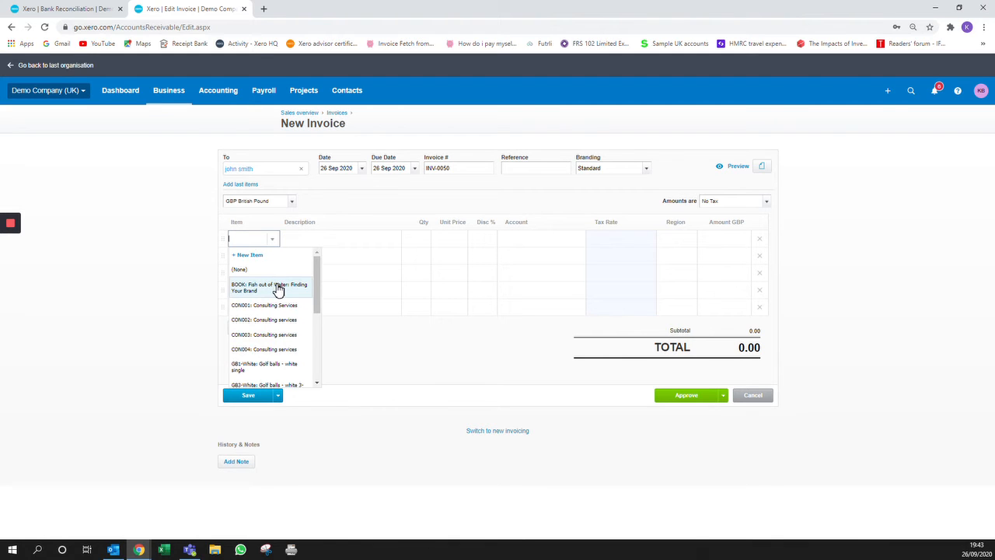
{"action": "left_click", "coordinate": [277, 288]}
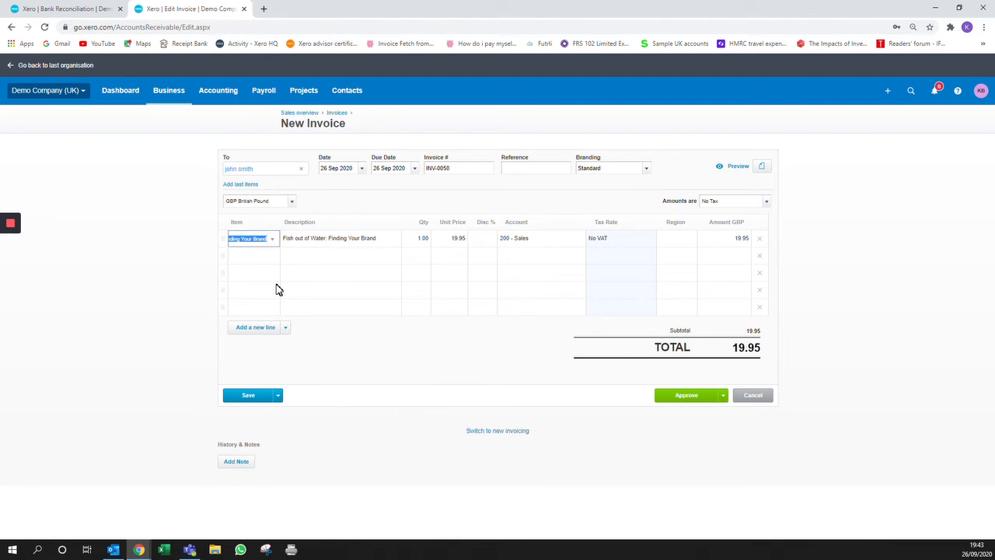
{"action": "key", "text": "Tab"}
{"action": "left_click", "coordinate": [300, 271]}
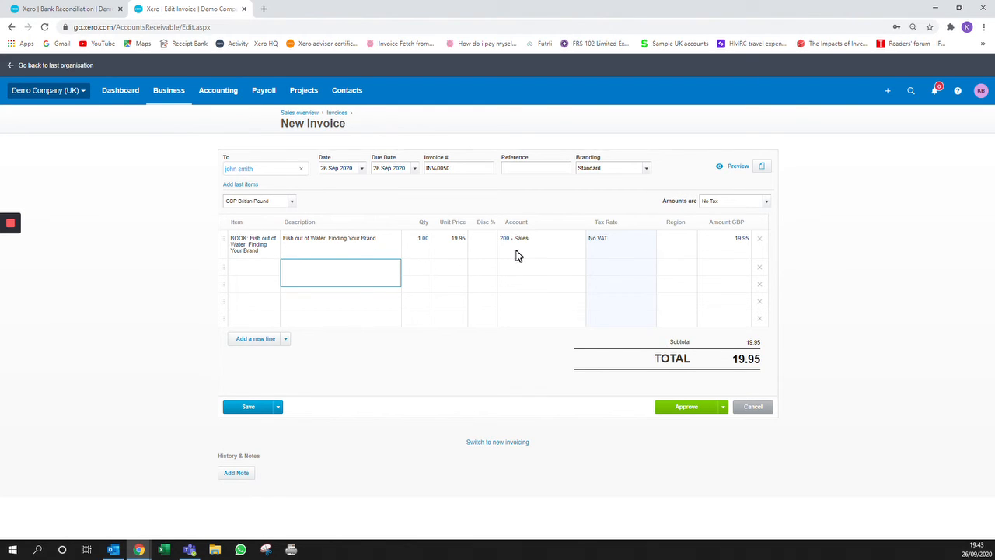
{"action": "left_click", "coordinate": [422, 241]}
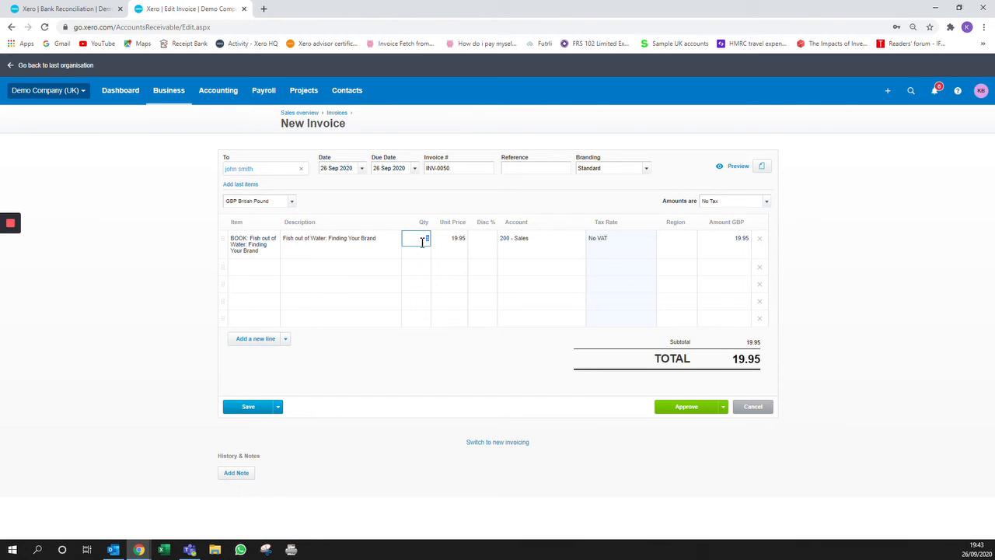
{"action": "type", "text": "2"}
{"action": "key", "text": "Tab"}
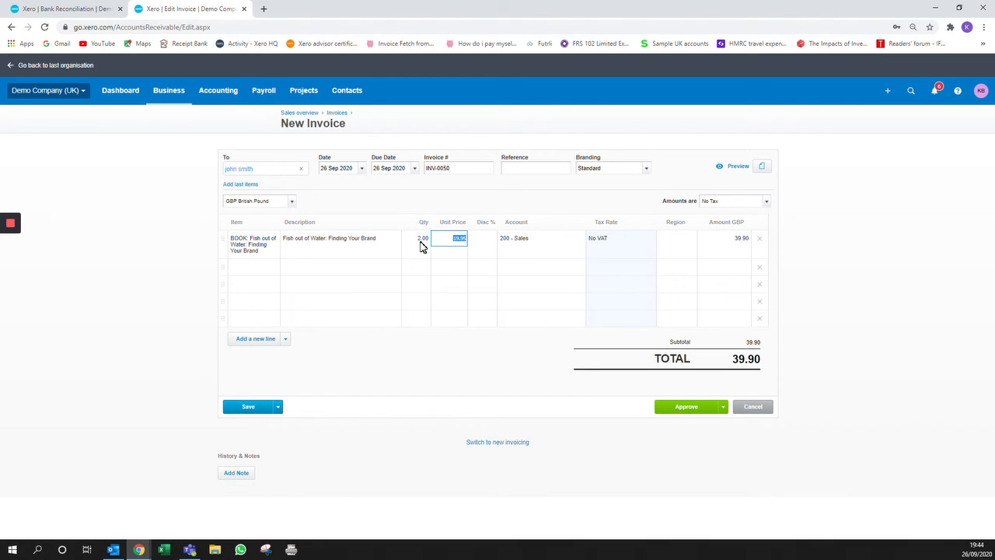
{"action": "left_click", "coordinate": [268, 269]}
{"action": "left_click", "coordinate": [273, 269]}
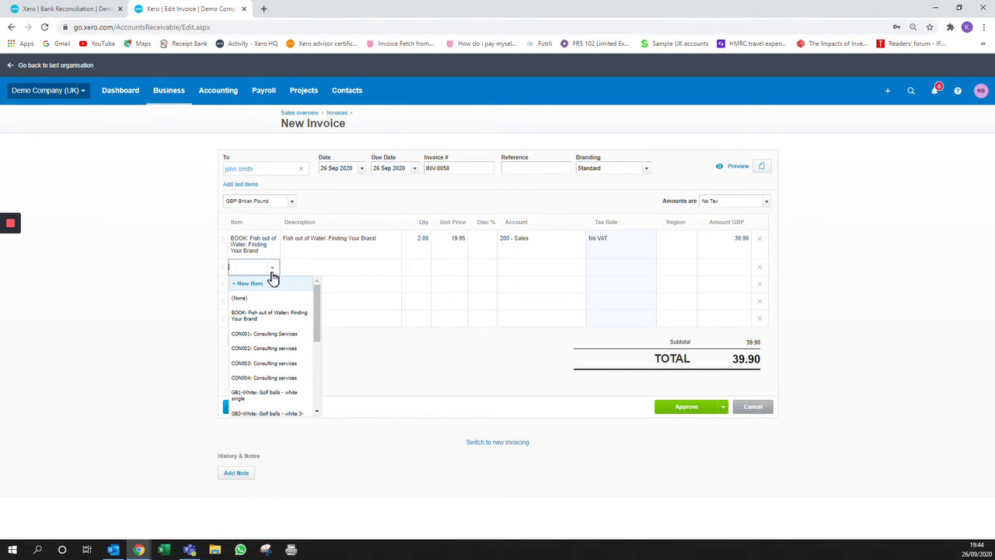
Step: Add CON001: Consulting Services at 10.00 as line two, cancelling the stray New Item dialog
{"action": "left_click", "coordinate": [273, 270]}
{"action": "left_click", "coordinate": [272, 270]}
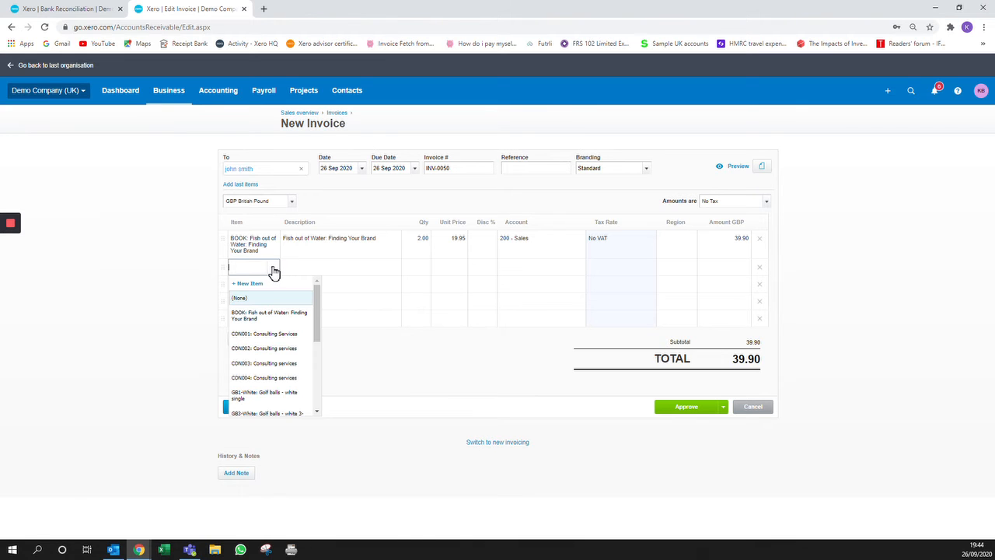
{"action": "left_click", "coordinate": [263, 286]}
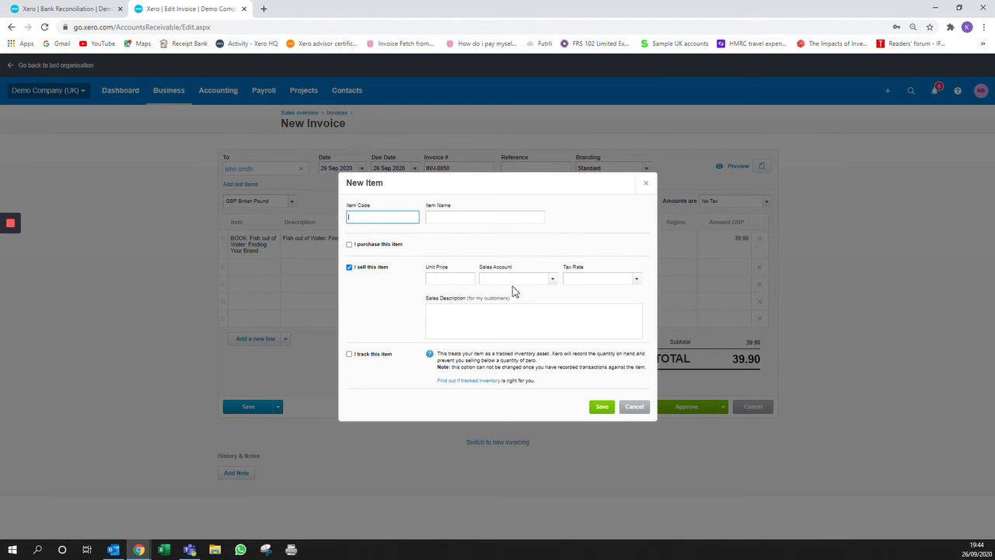
{"action": "left_click", "coordinate": [633, 408]}
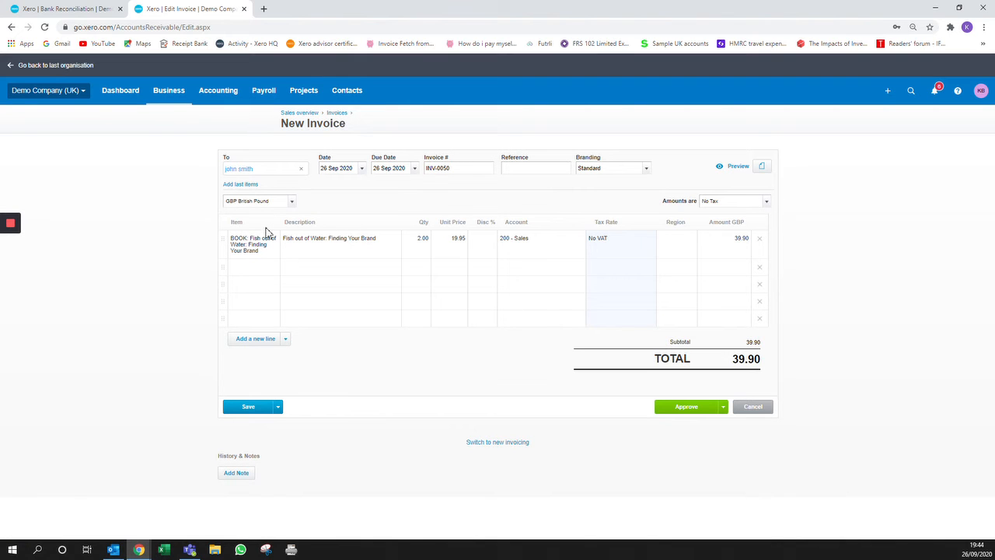
{"action": "left_click", "coordinate": [278, 272]}
{"action": "left_click", "coordinate": [279, 272]}
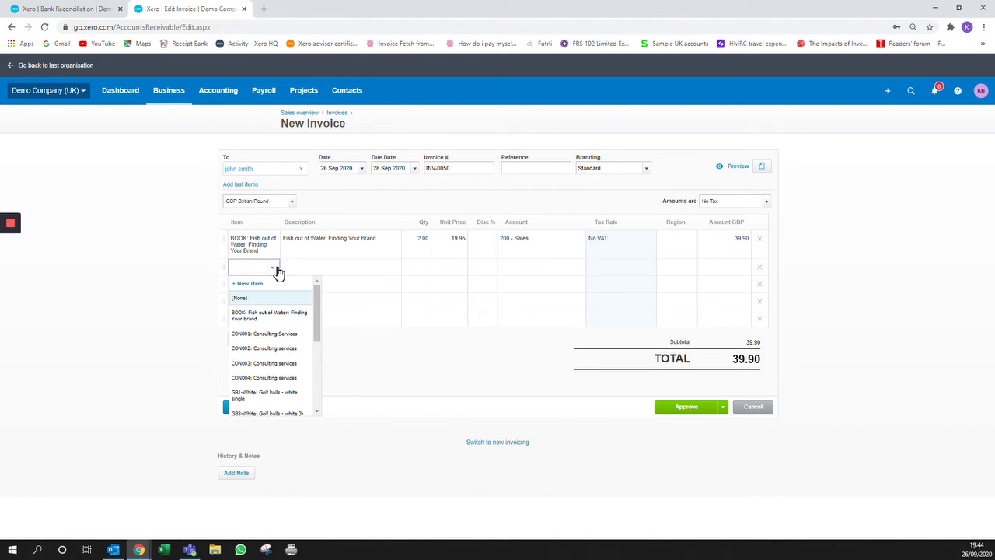
{"action": "left_click", "coordinate": [293, 339]}
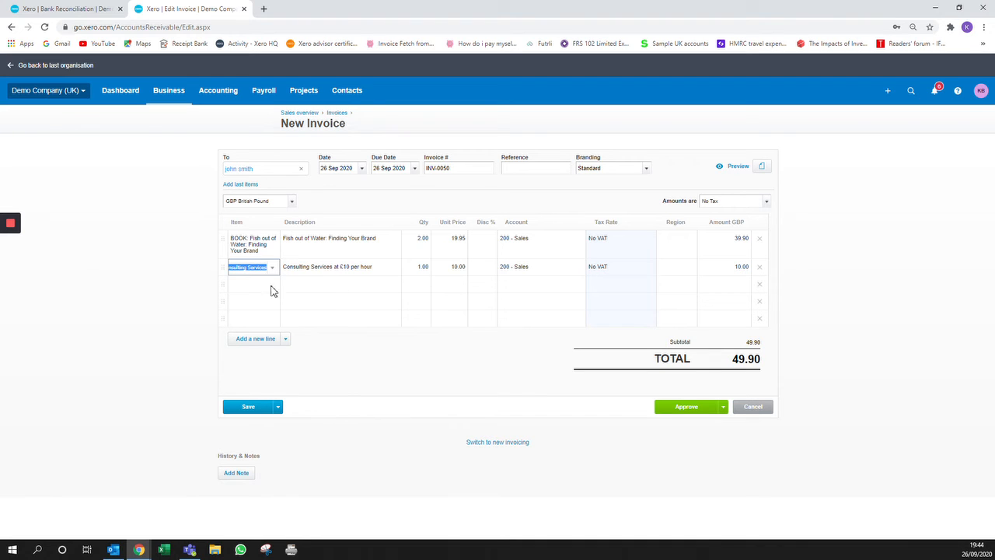
{"action": "left_click", "coordinate": [308, 285]}
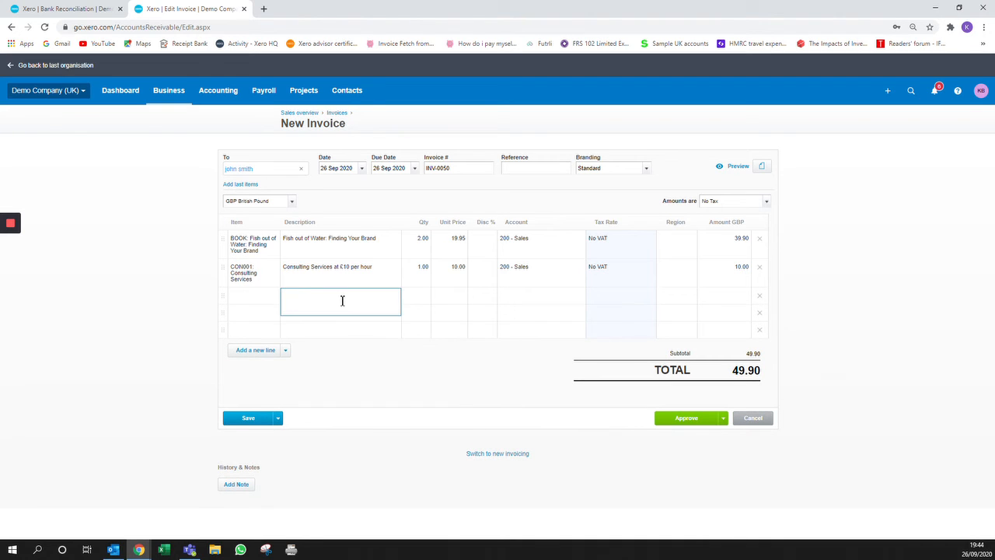
Step: Add a third line 'Consulting services', quantity 1 at unit price 10.00, total 59.90
{"action": "type", "text": "Consulting service"}
{"action": "type", "text": "s"}
{"action": "key", "text": "Tab"}
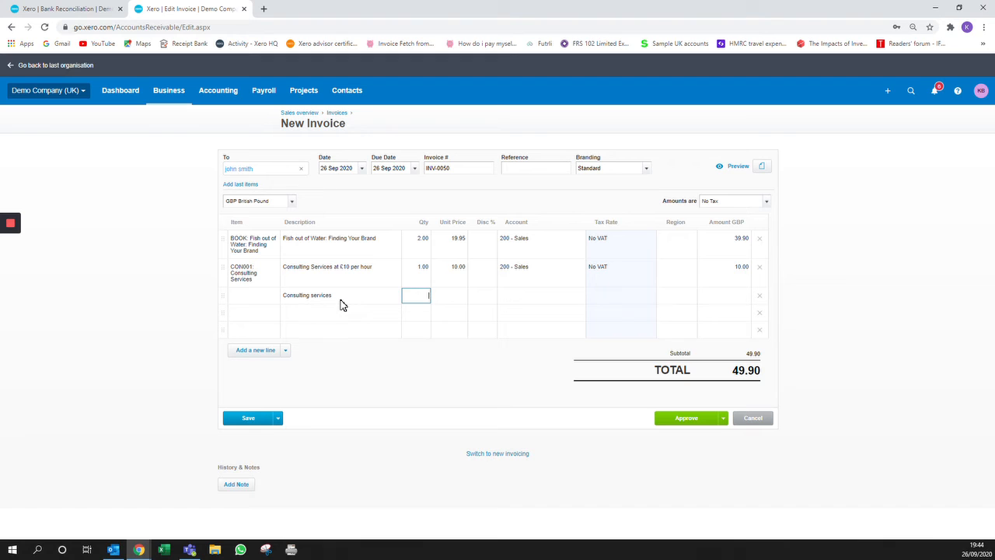
{"action": "key", "text": "Tab"}
{"action": "type", "text": "10"}
{"action": "key", "text": "Tab"}
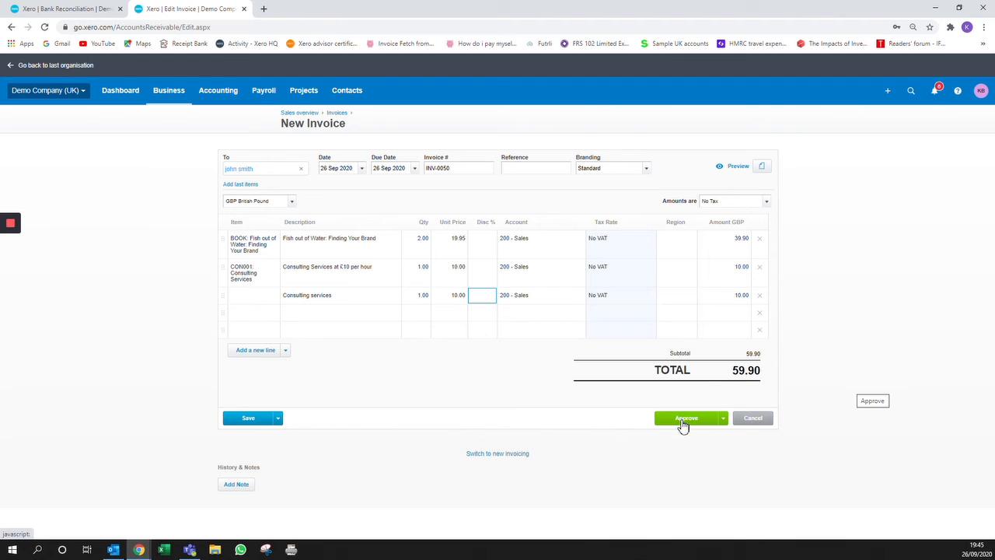
Step: Check INV-0050 in desktop and mobile preview, then approve it
{"action": "left_click", "coordinate": [731, 169]}
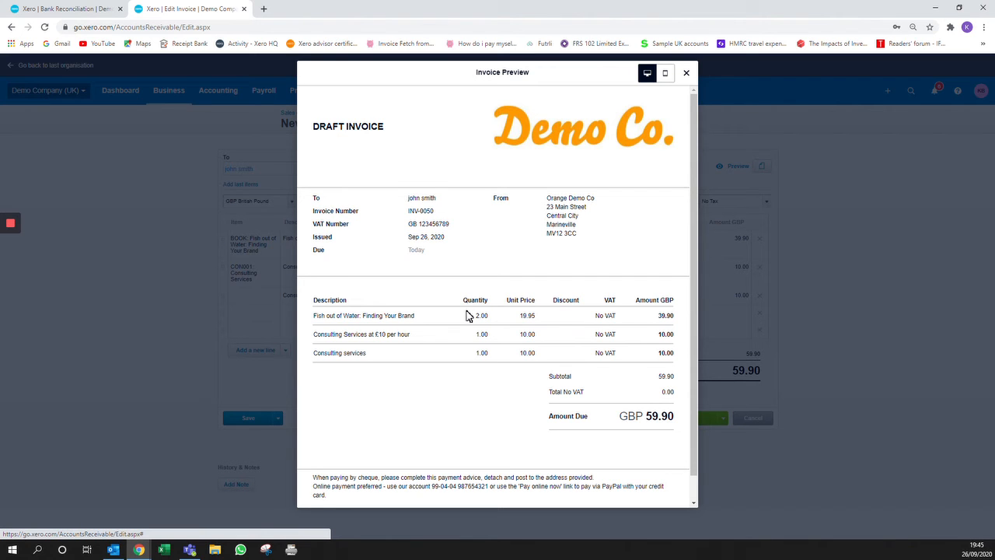
{"action": "left_click", "coordinate": [665, 75]}
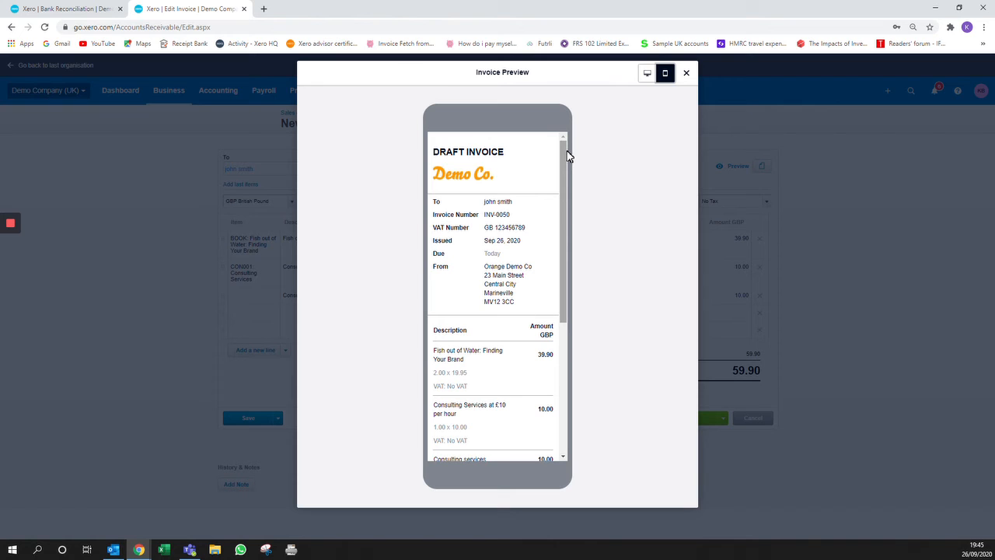
{"action": "left_click_drag", "start_coordinate": [565, 153], "coordinate": [582, 141]}
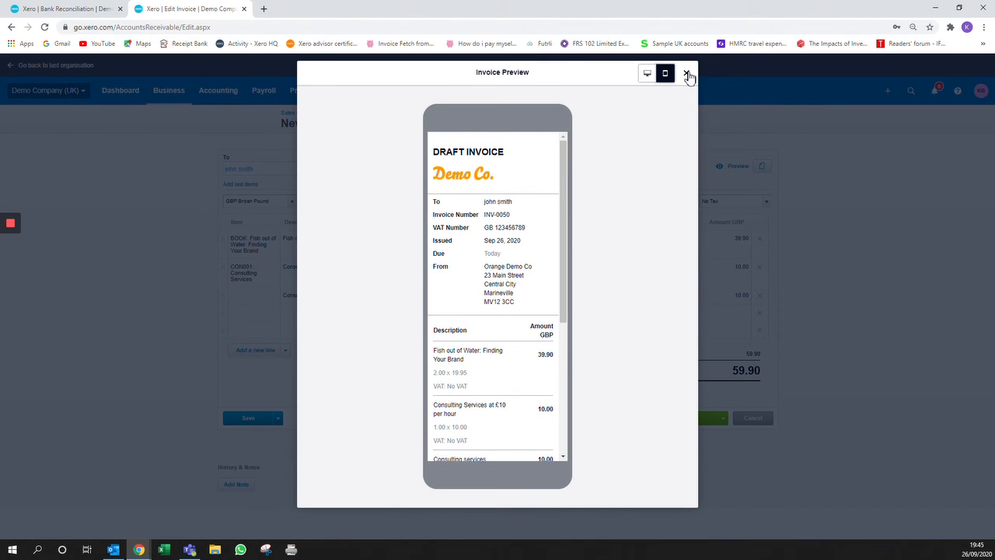
{"action": "left_click", "coordinate": [687, 73]}
{"action": "left_click", "coordinate": [690, 421]}
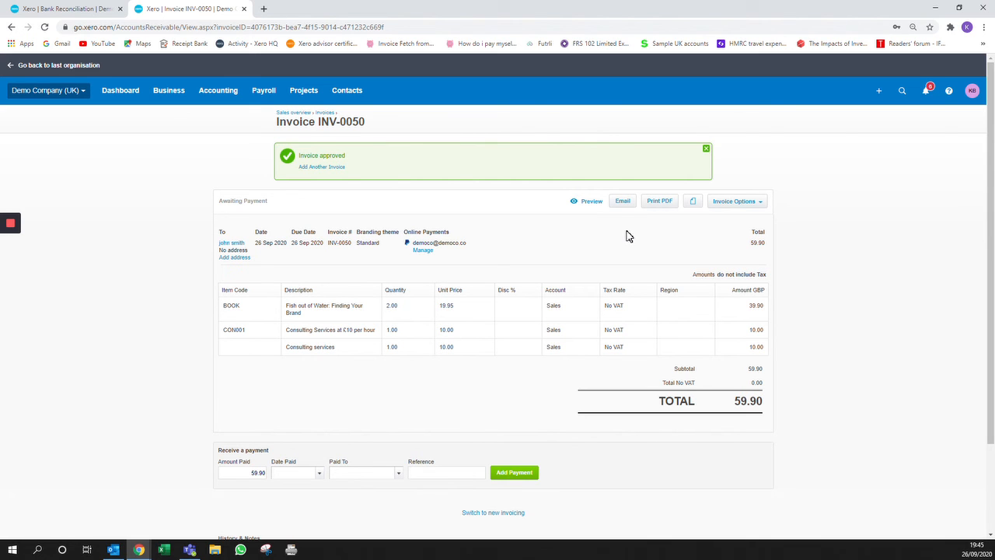
Step: Open the Send Invoice email form for approved invoice INV-0050
{"action": "left_click", "coordinate": [625, 204]}
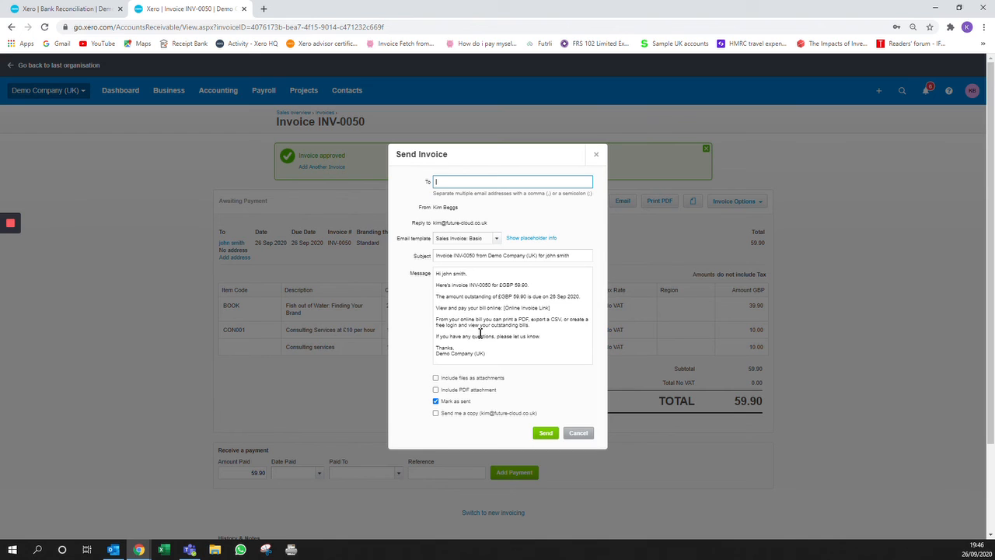
Step: Toggle the attachment, PDF, mark-as-sent and copy-to-me options, then cancel the email unsent
{"action": "left_click", "coordinate": [436, 379]}
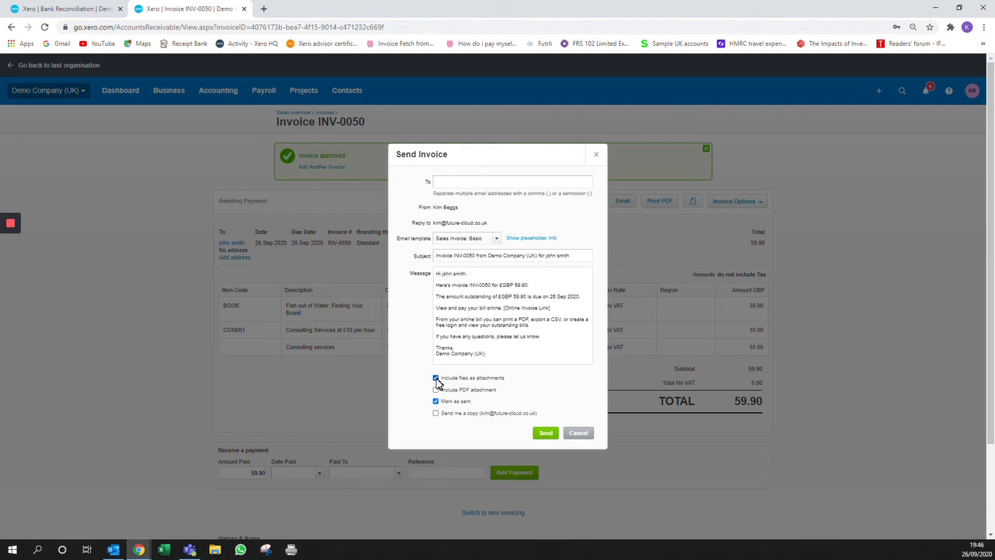
{"action": "left_click", "coordinate": [436, 379]}
{"action": "left_click", "coordinate": [436, 400]}
{"action": "left_click", "coordinate": [436, 390]}
{"action": "left_click", "coordinate": [436, 414]}
{"action": "left_click_drag", "start_coordinate": [551, 308], "coordinate": [504, 310]}
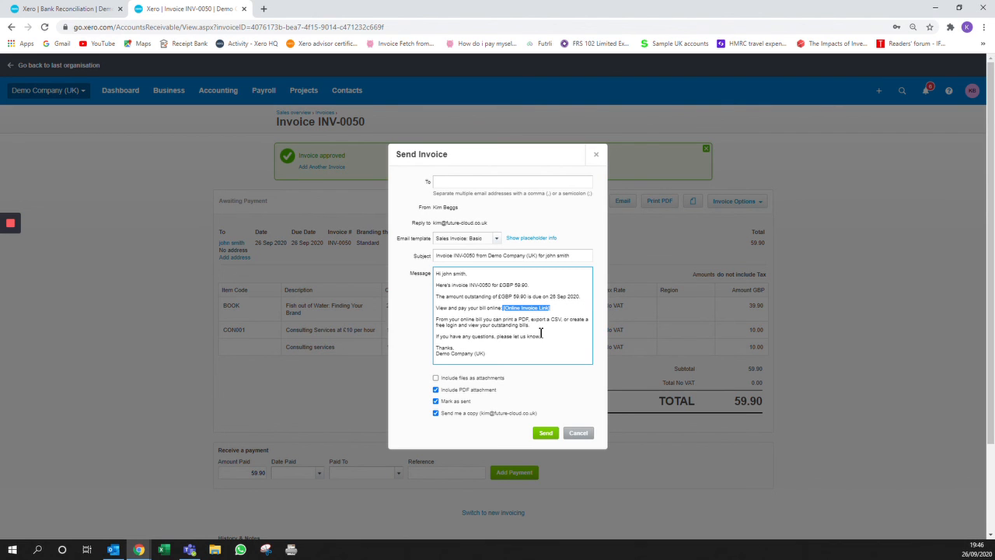
{"action": "left_click", "coordinate": [580, 434]}
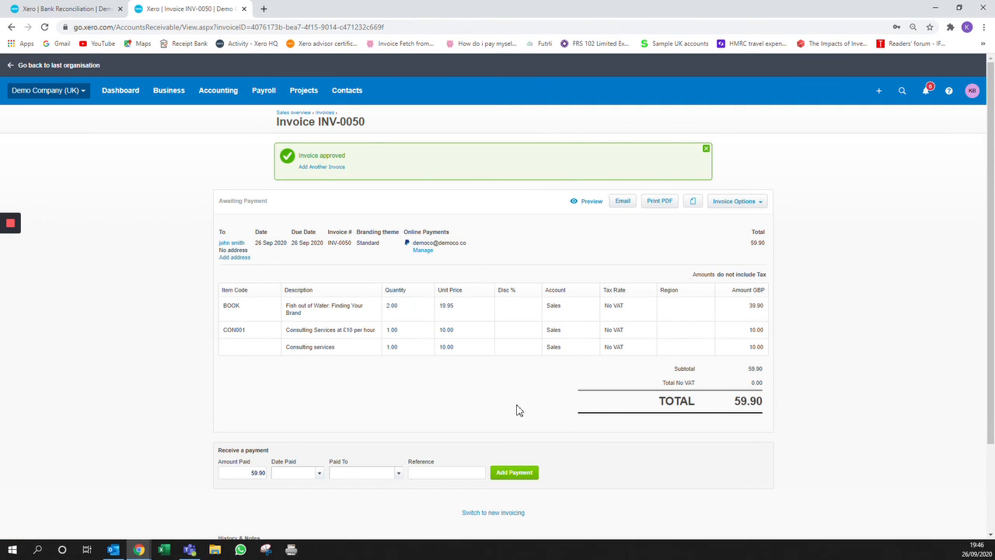
Step: Go back to Invoices and view Awaiting Payment, with INV-0050 at 59.90 on top
{"action": "left_click", "coordinate": [325, 113]}
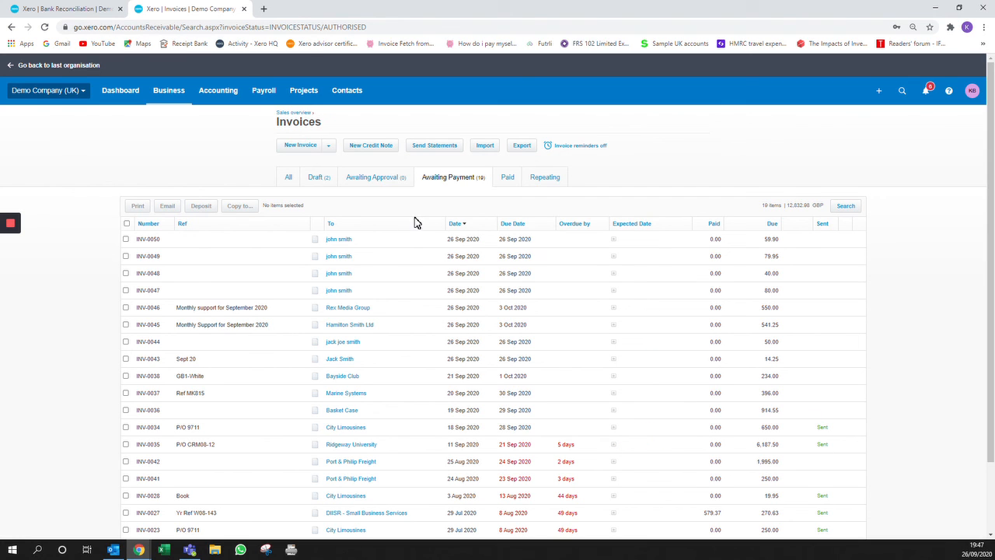
{"action": "mouse_move", "coordinate": [3, 224]}
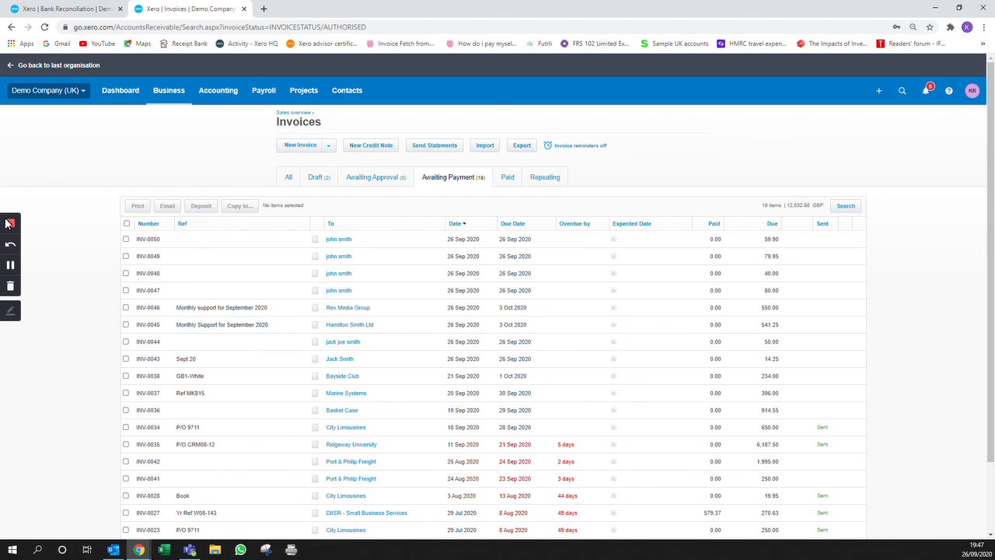